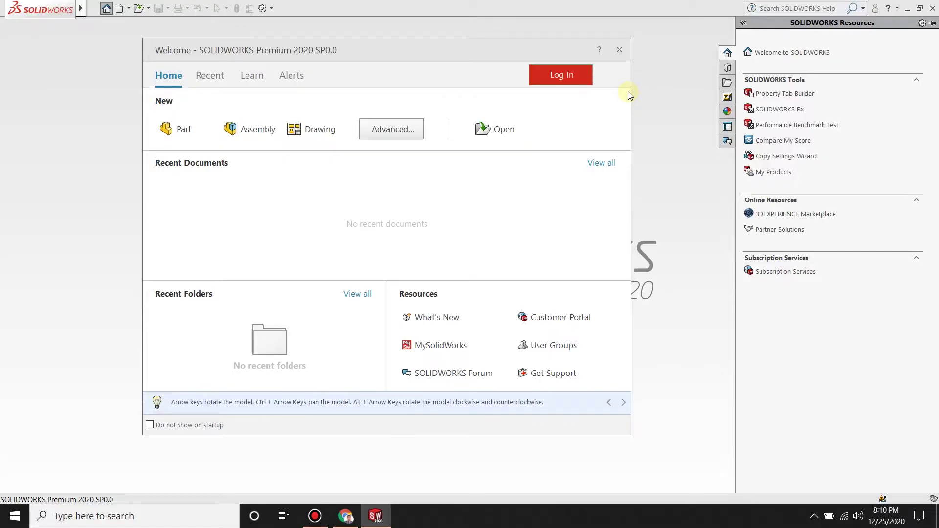
- Close the SOLIDWORKS Welcome window
{"action": "left_click", "coordinate": [619, 50]}
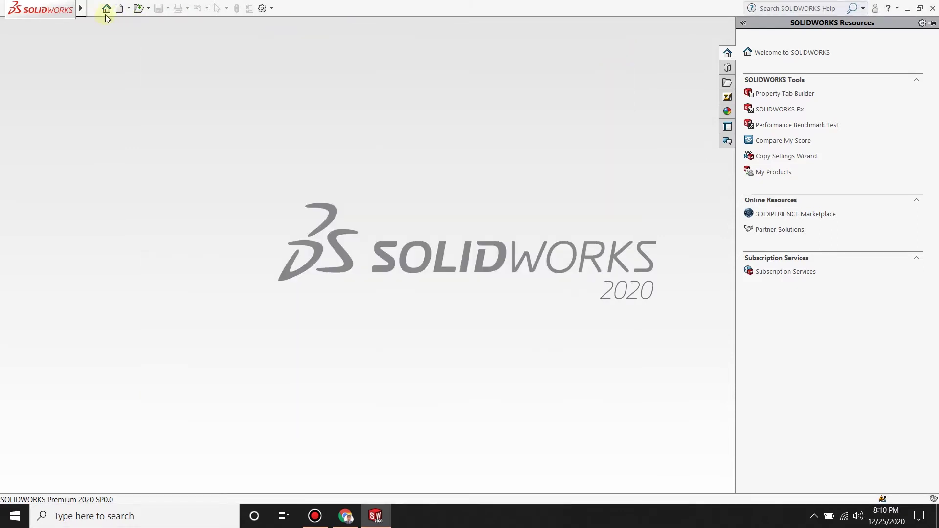
- Create a new part and start a sketch on the Front Plane, viewed face-on
{"action": "left_click", "coordinate": [106, 8]}
{"action": "left_click", "coordinate": [189, 133]}
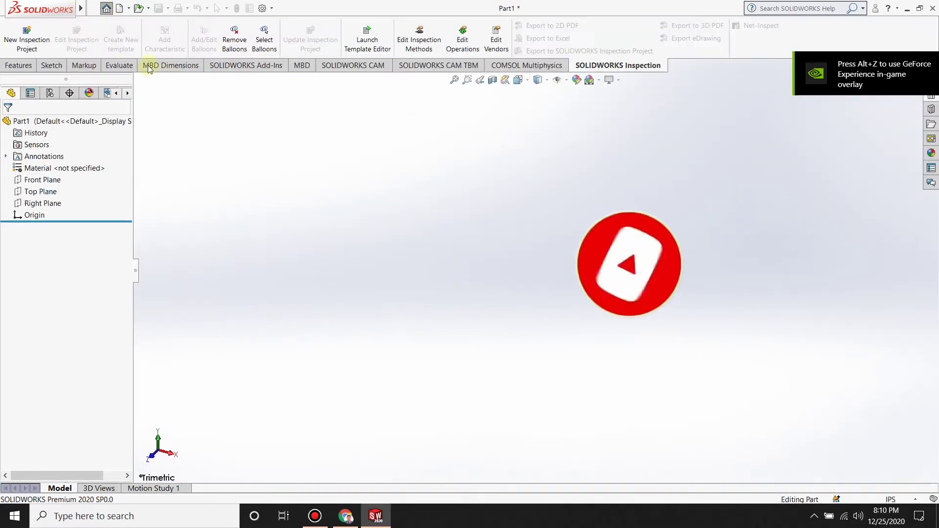
{"action": "left_click", "coordinate": [62, 64]}
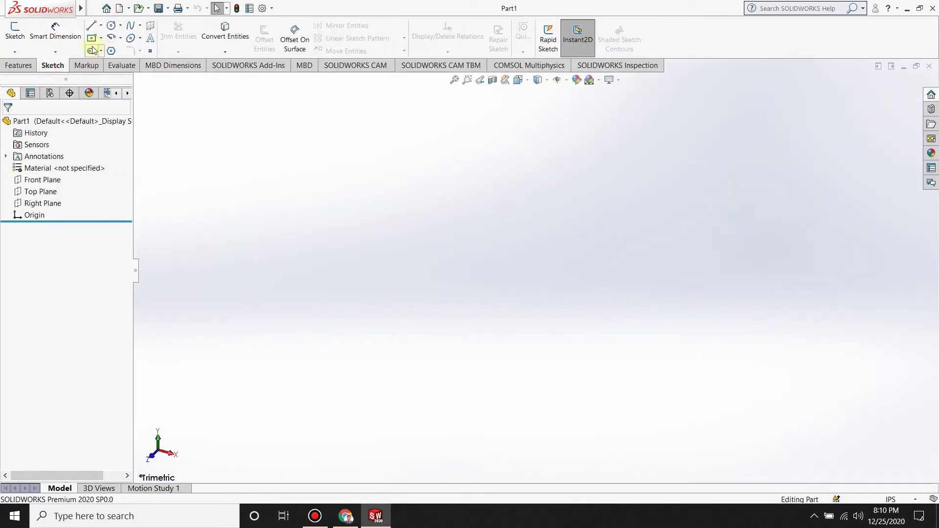
{"action": "left_click", "coordinate": [111, 50]}
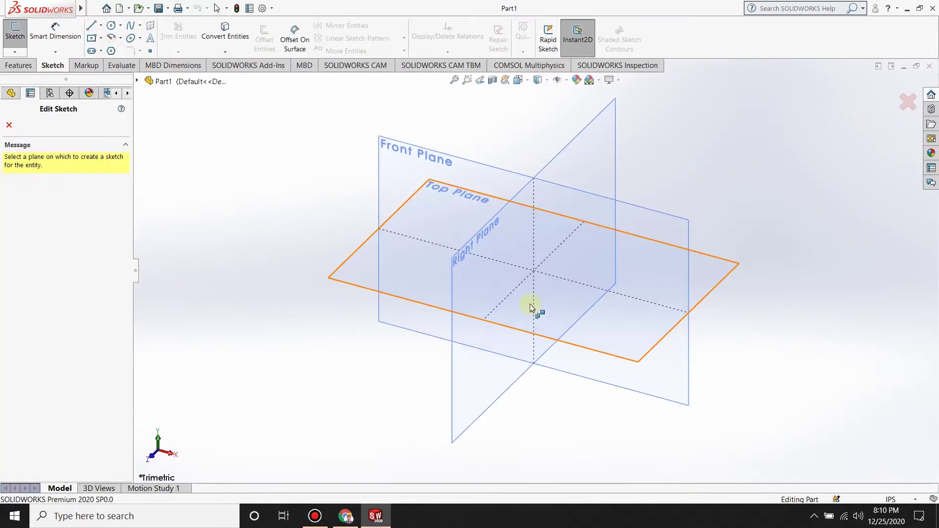
{"action": "left_click", "coordinate": [440, 190]}
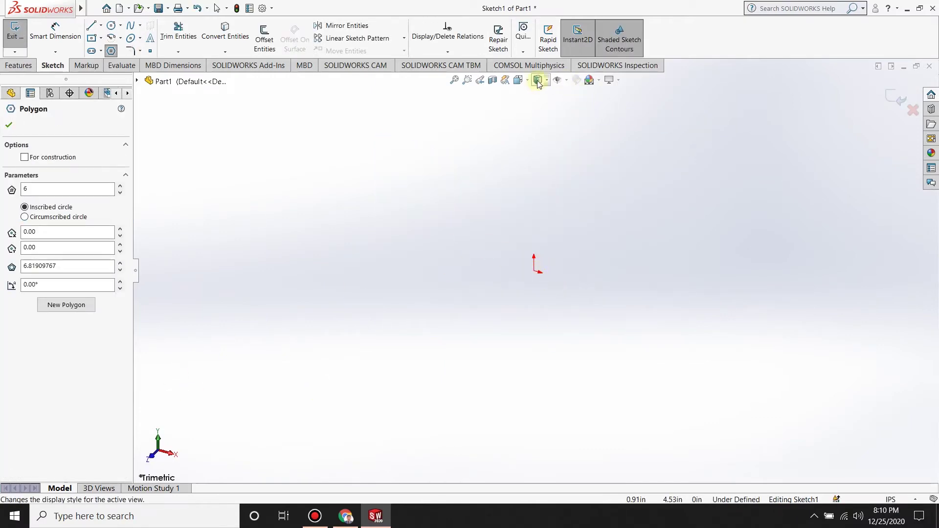
{"action": "left_click", "coordinate": [521, 81]}
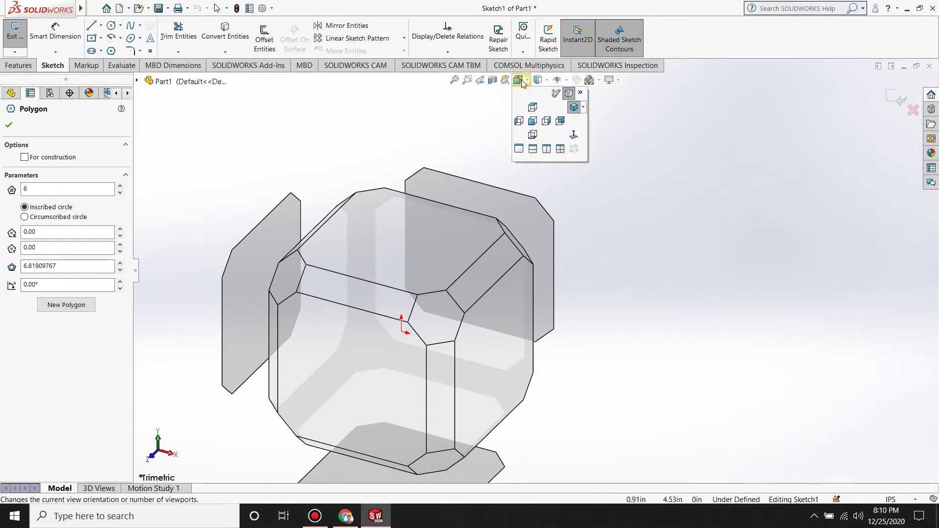
{"action": "left_click", "coordinate": [572, 134]}
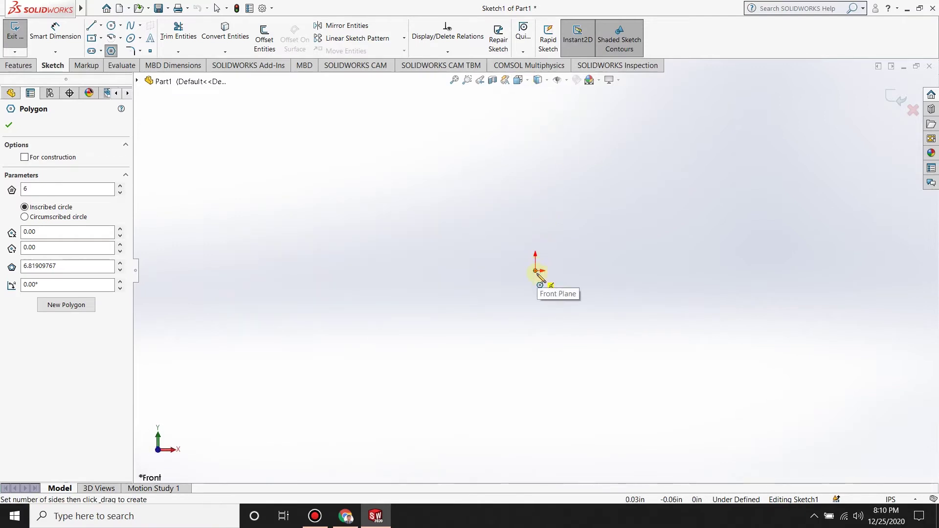
- Draw a hexagon centred on the origin and a center rectangle to its left
{"action": "left_click_drag", "start_coordinate": [536, 271], "coordinate": [612, 271]}
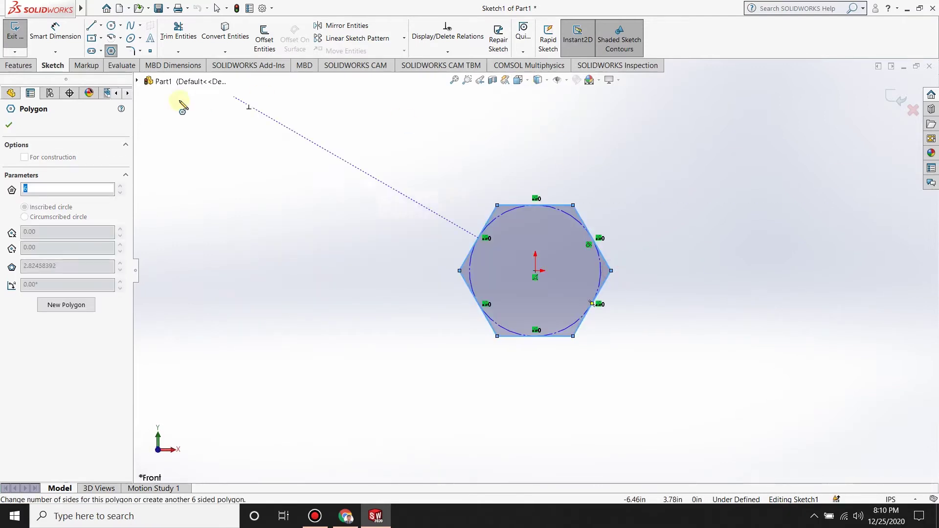
{"action": "left_click", "coordinate": [92, 38]}
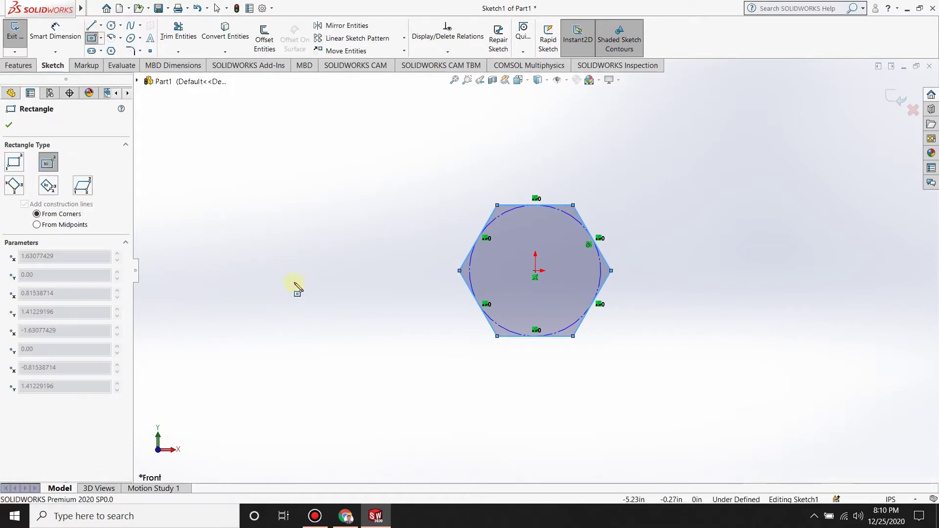
{"action": "left_click", "coordinate": [276, 271]}
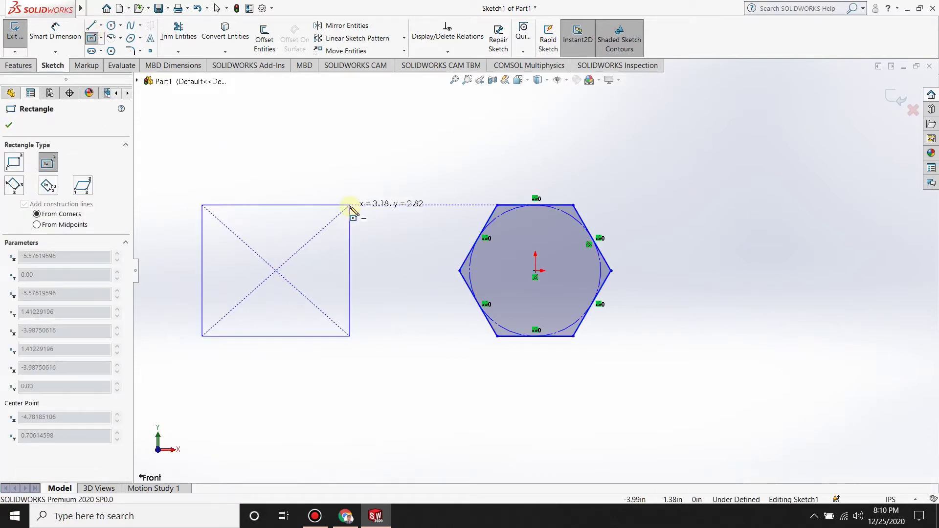
{"action": "left_click", "coordinate": [354, 205]}
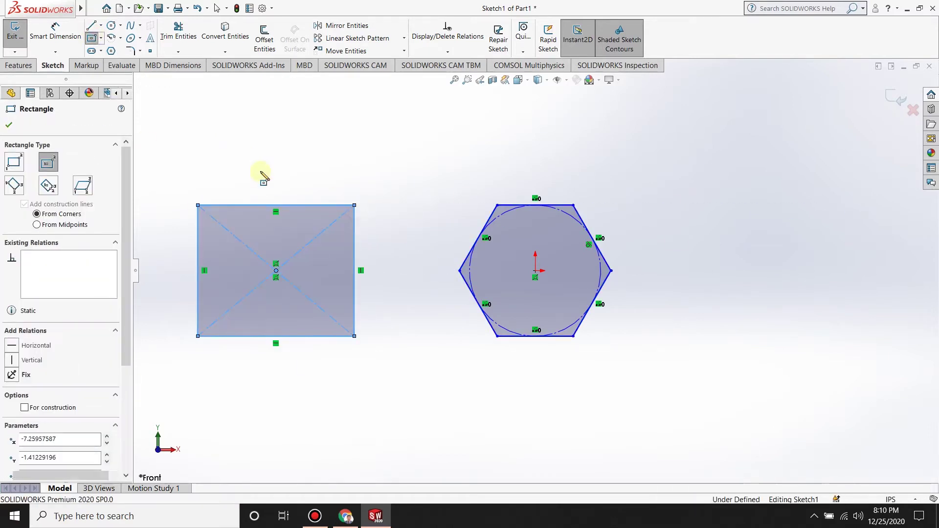
{"action": "key", "text": "Escape"}
{"action": "left_click", "coordinate": [18, 65]}
{"action": "left_click", "coordinate": [20, 39]}
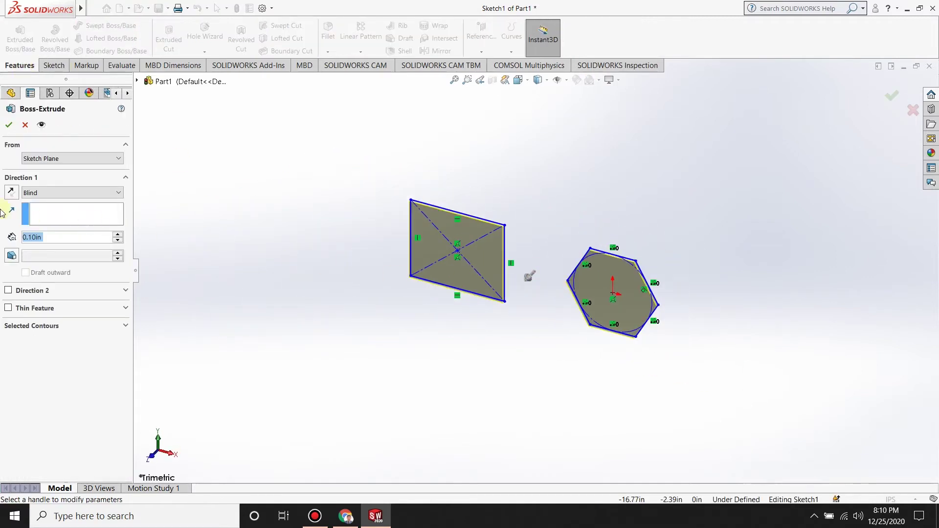
- Set the extrusion depth to 2 in, plus 3 in in a second direction
{"action": "type", "text": "2"}
{"action": "key", "text": "Return"}
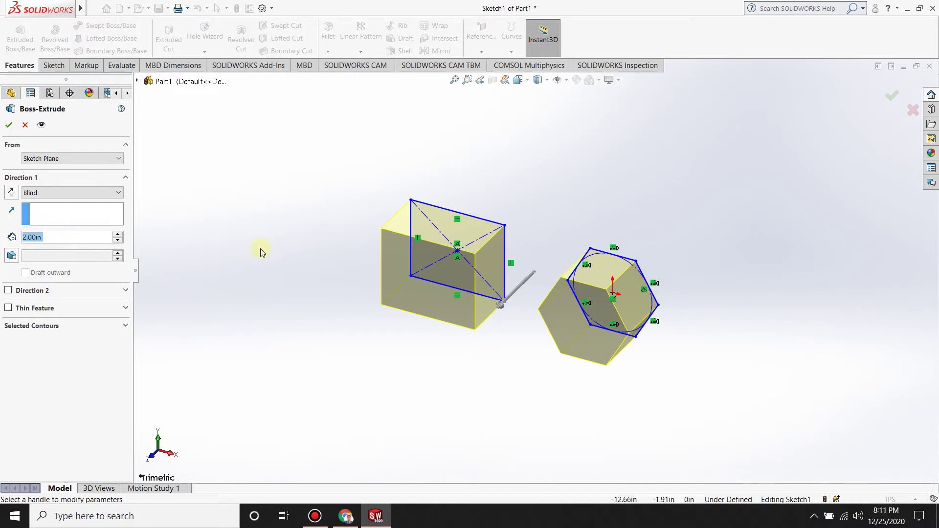
{"action": "left_click", "coordinate": [22, 290]}
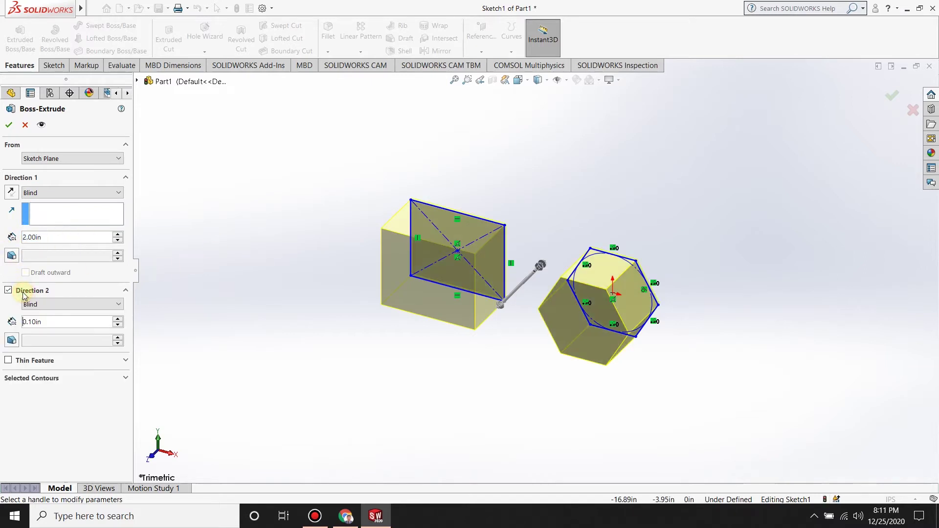
{"action": "double_click", "coordinate": [51, 323]}
{"action": "type", "text": "3"}
{"action": "key", "text": "Return"}
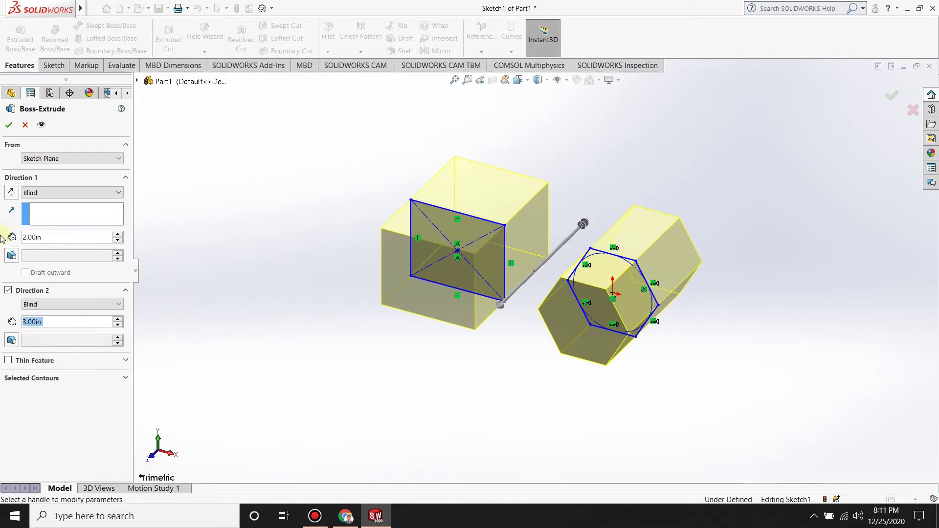
- Add 15° drafts to both directions, with the second flaring outward, and confirm
{"action": "left_click", "coordinate": [12, 256]}
{"action": "type", "text": "15"}
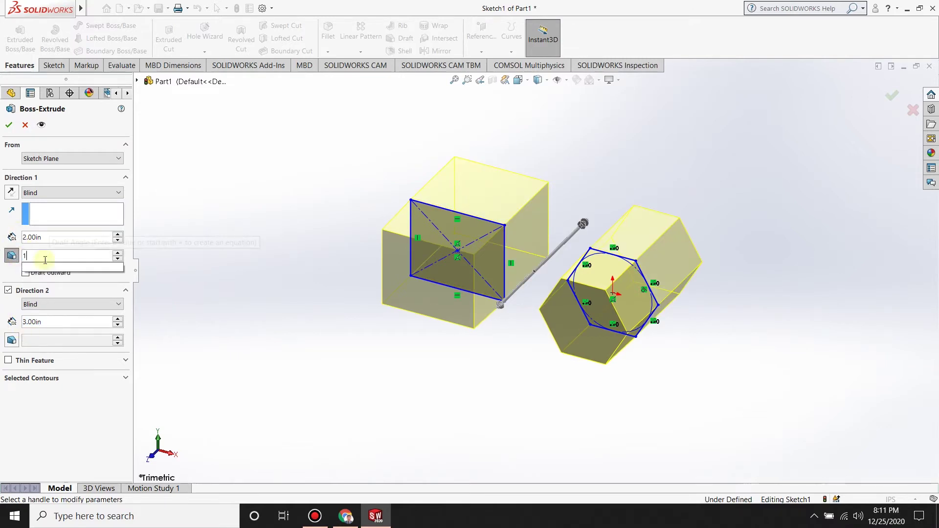
{"action": "key", "text": "Return"}
{"action": "left_click", "coordinate": [12, 341]}
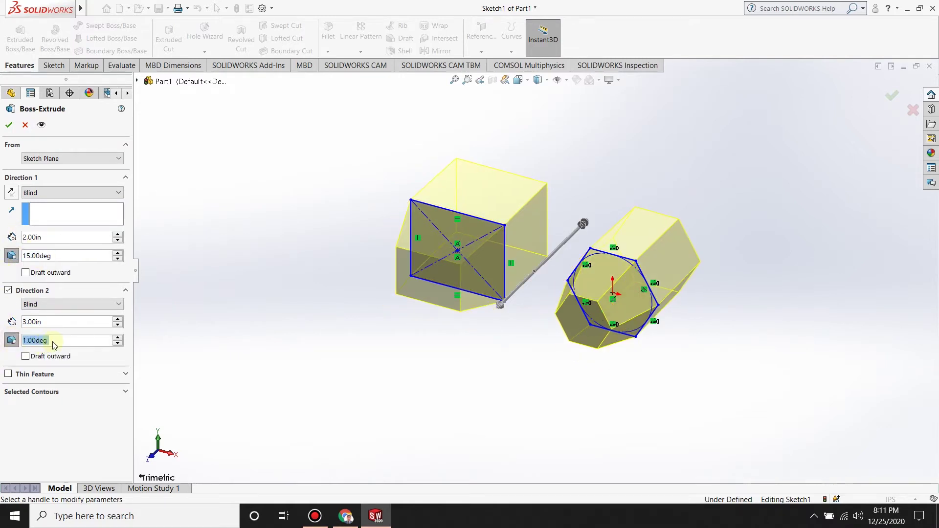
{"action": "type", "text": "15"}
{"action": "key", "text": "Return"}
{"action": "left_click", "coordinate": [25, 357]}
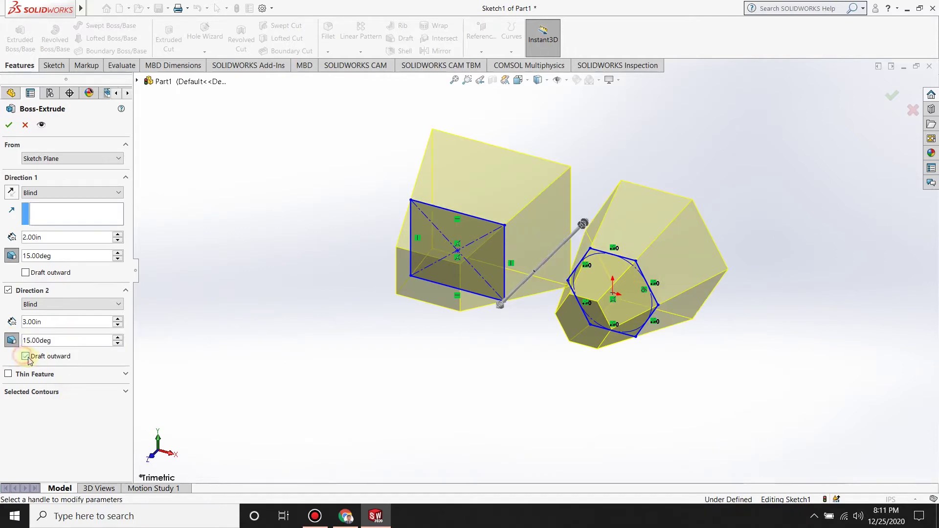
{"action": "left_click", "coordinate": [9, 125]}
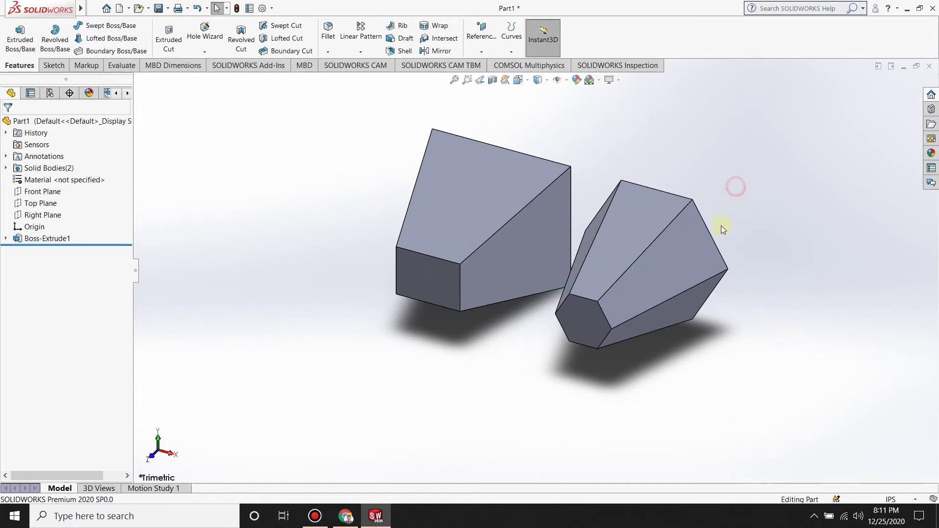
{"action": "mouse_move", "coordinate": [709, 244]}
{"action": "middle_mouse_down"}
{"action": "mouse_move", "coordinate": [718, 243]}
{"action": "mouse_move", "coordinate": [711, 193]}
{"action": "middle_mouse_up"}
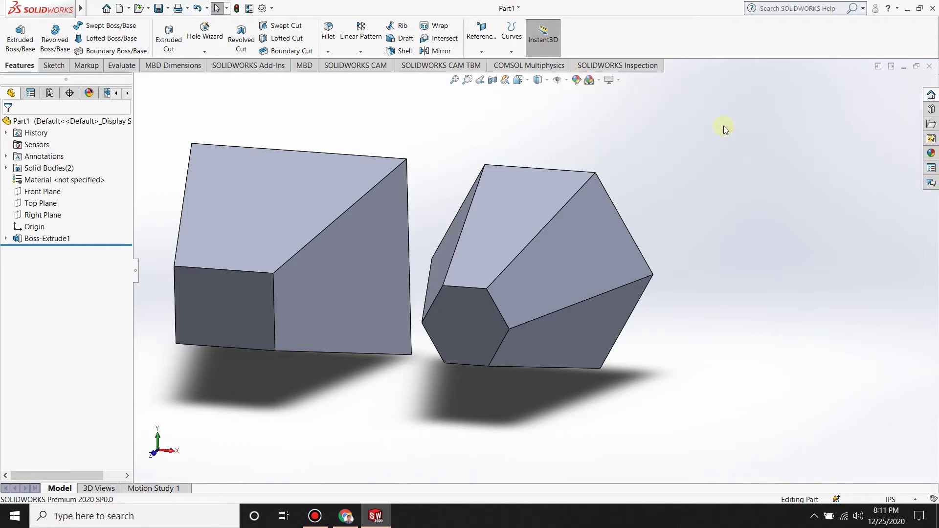
{"action": "left_click", "coordinate": [576, 80]}
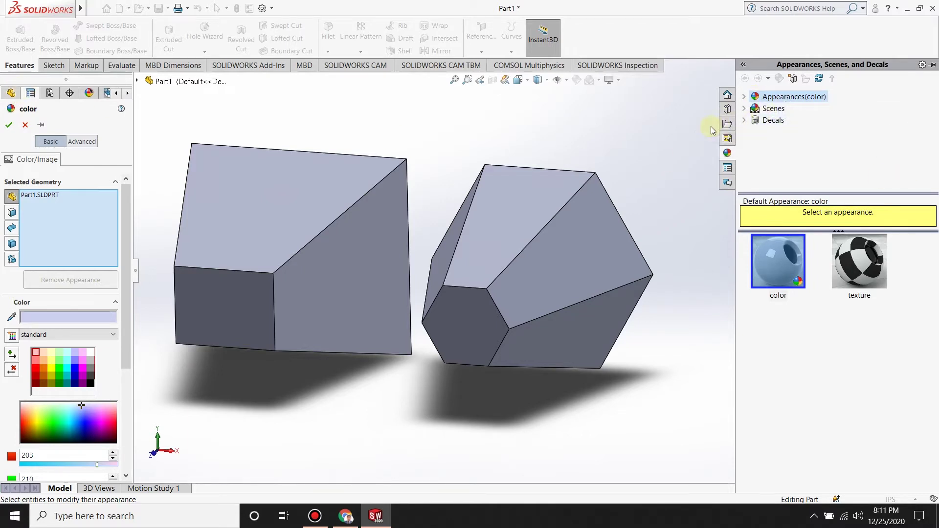
- Expand the appearance library down to the Metal › Chrome swatches
{"action": "left_click", "coordinate": [744, 97]}
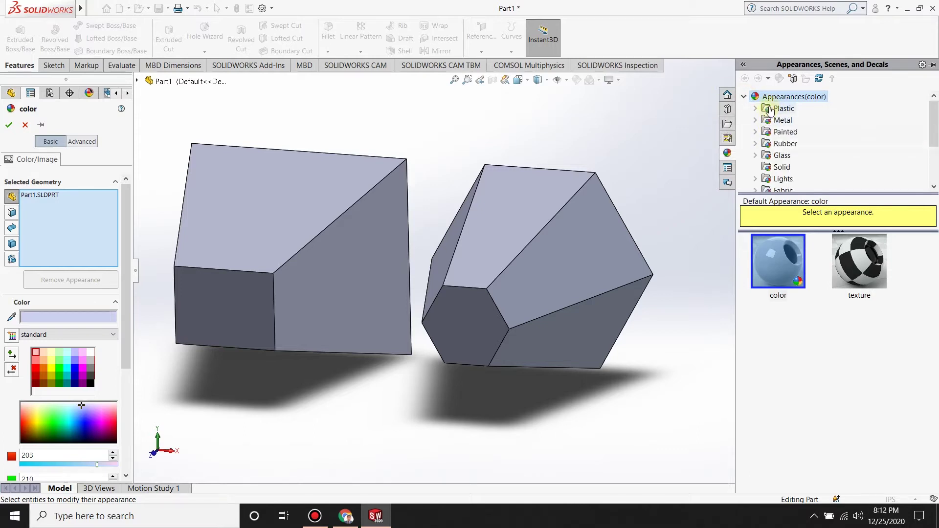
{"action": "scroll", "coordinate": [757, 146], "scroll_direction": "down", "scroll_amount": 1}
{"action": "scroll", "coordinate": [756, 146], "scroll_direction": "up", "scroll_amount": 1}
{"action": "scroll", "coordinate": [757, 146], "scroll_direction": "down", "scroll_amount": 2}
{"action": "scroll", "coordinate": [764, 140], "scroll_direction": "up", "scroll_amount": 2}
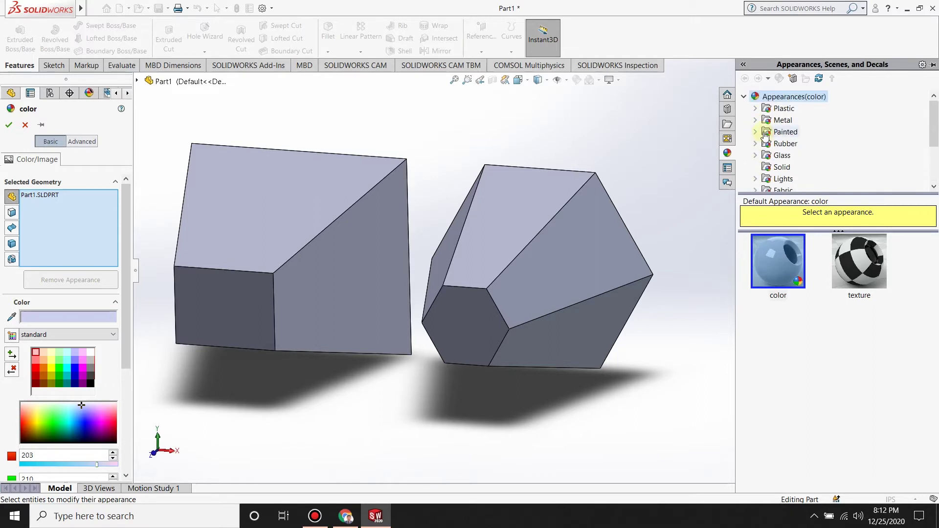
{"action": "scroll", "coordinate": [767, 132], "scroll_direction": "down", "scroll_amount": 1}
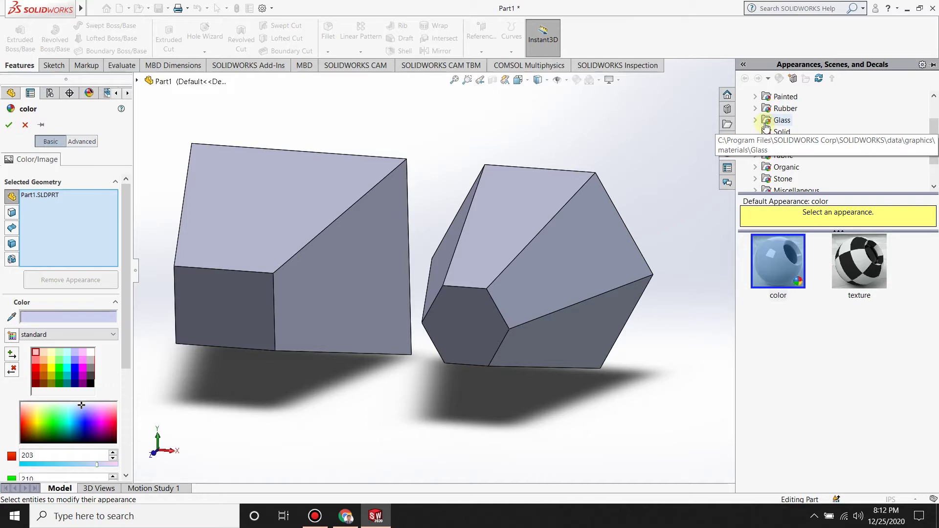
{"action": "scroll", "coordinate": [756, 129], "scroll_direction": "up", "scroll_amount": 1}
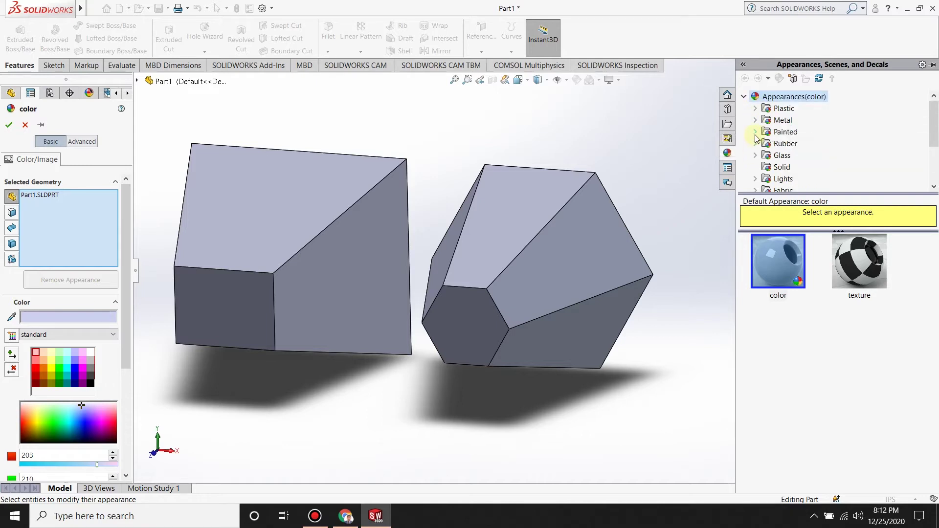
{"action": "left_click", "coordinate": [756, 121]}
{"action": "left_click", "coordinate": [775, 121]}
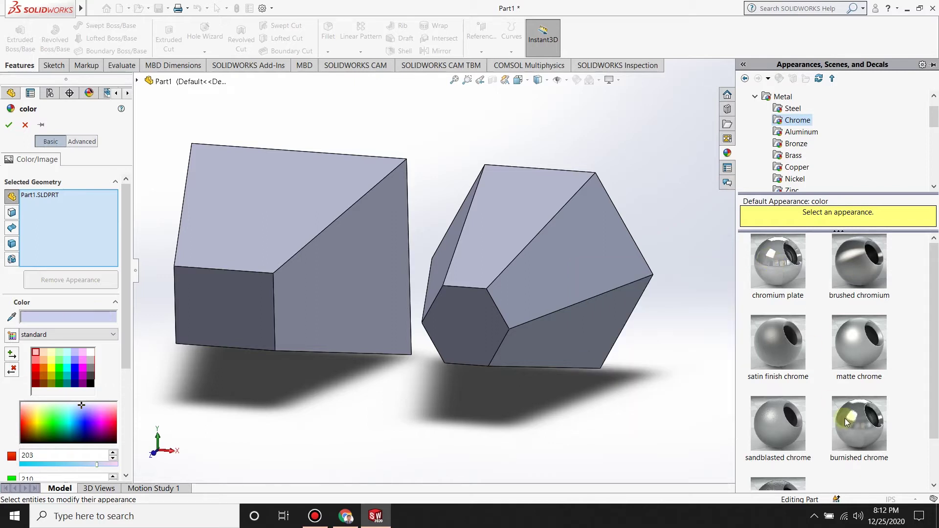
- Drag the chromium plate appearance from the library onto the part
{"action": "mouse_move", "coordinate": [778, 265]}
{"action": "left_mouse_down"}
{"action": "mouse_move", "coordinate": [860, 347]}
{"action": "mouse_move", "coordinate": [835, 337]}
{"action": "left_mouse_up"}
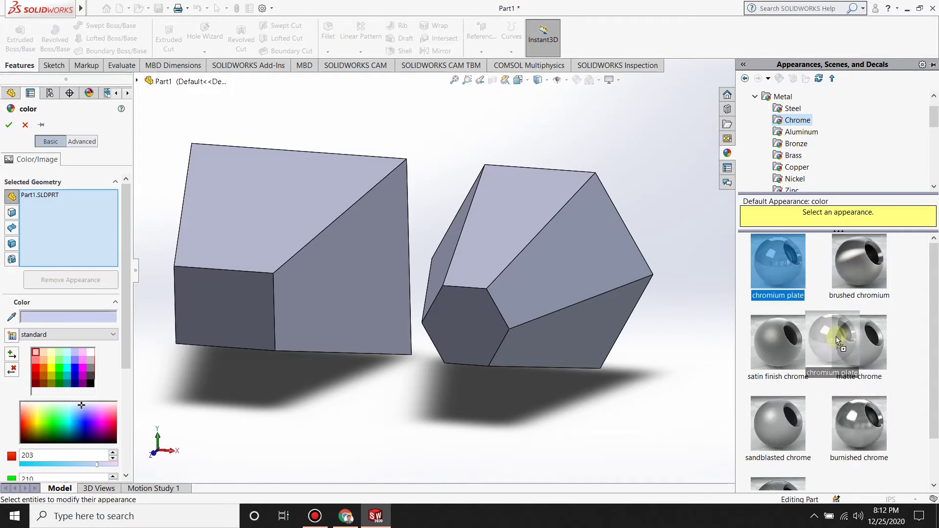
{"action": "left_click_drag", "start_coordinate": [836, 337], "coordinate": [849, 296]}
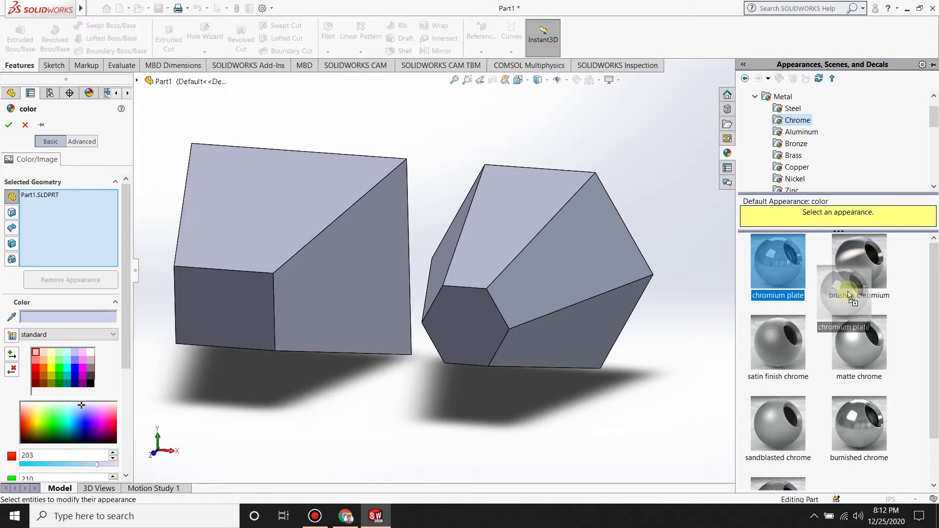
{"action": "mouse_move", "coordinate": [850, 297]}
{"action": "left_mouse_down"}
{"action": "mouse_move", "coordinate": [878, 120]}
{"action": "mouse_move", "coordinate": [499, 285]}
{"action": "mouse_move", "coordinate": [483, 254]}
{"action": "left_mouse_up"}
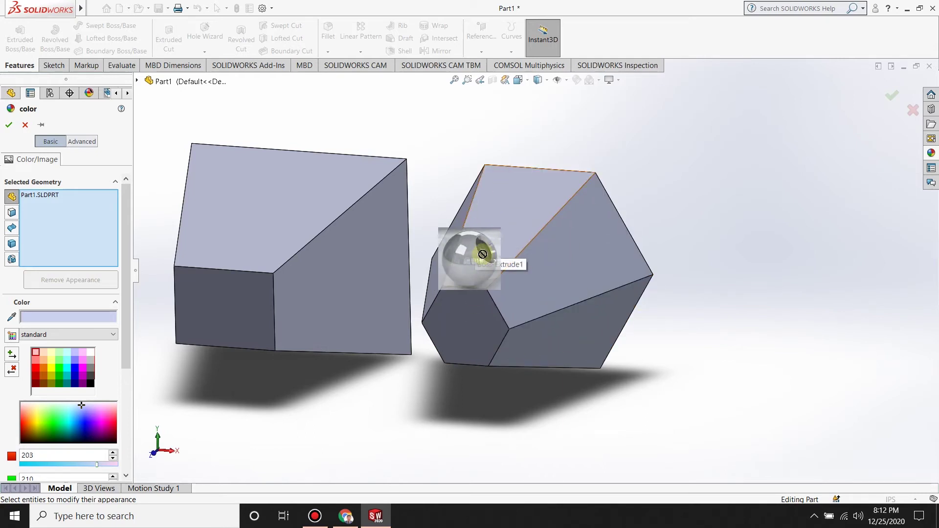
{"action": "left_click_drag", "start_coordinate": [483, 254], "coordinate": [482, 195]}
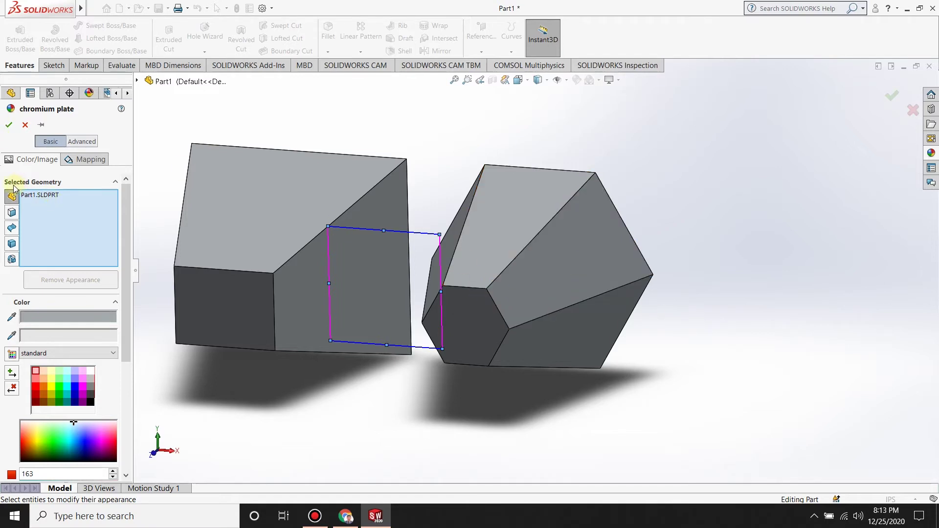
- Switch the appearance target to bodies and pick the hexagonal body
{"action": "left_click", "coordinate": [43, 195]}
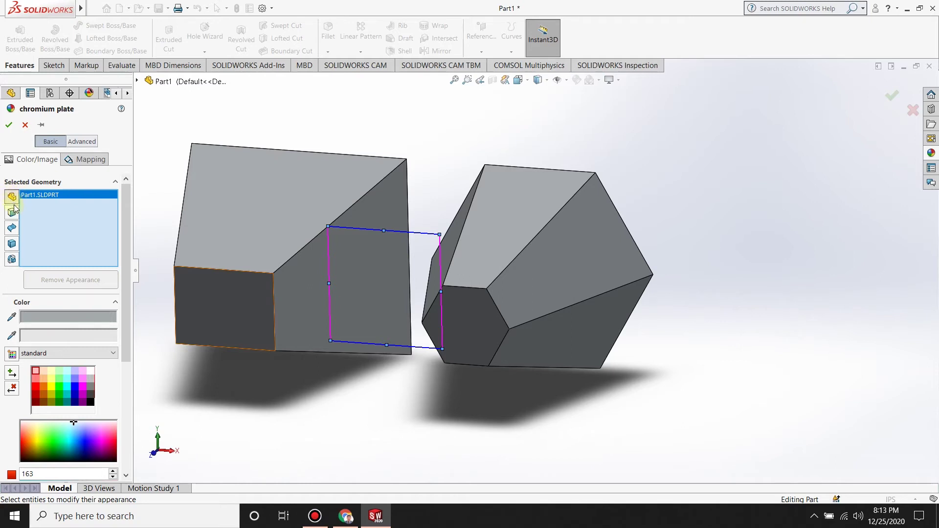
{"action": "left_click", "coordinate": [36, 199]}
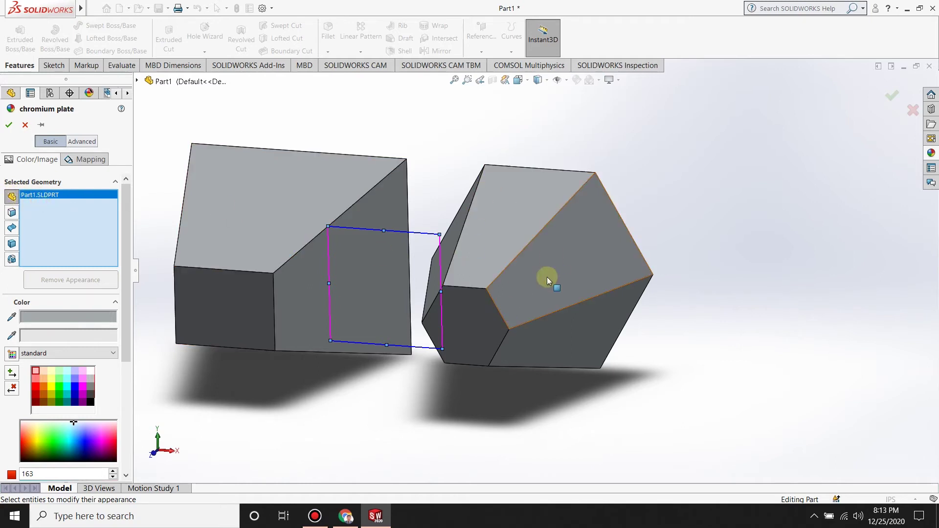
{"action": "left_click", "coordinate": [40, 205]}
{"action": "left_click", "coordinate": [46, 200]}
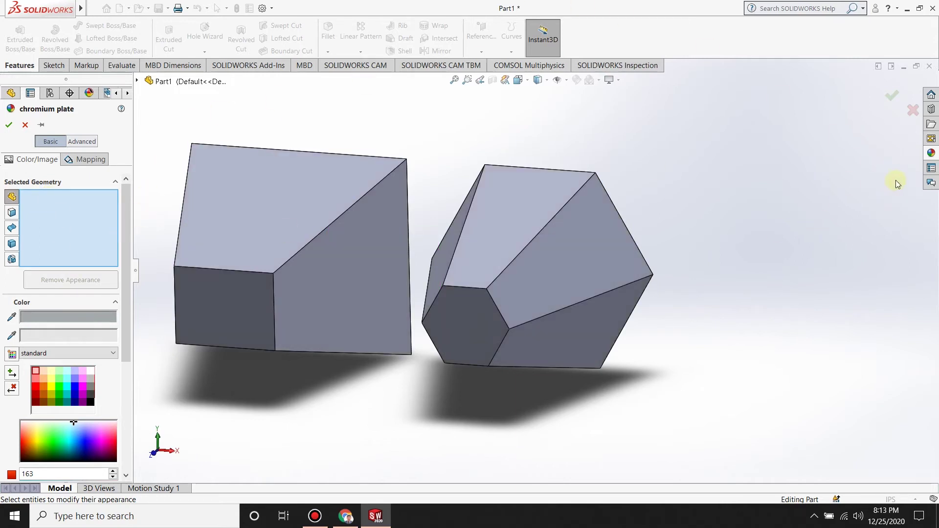
{"action": "left_click", "coordinate": [932, 157]}
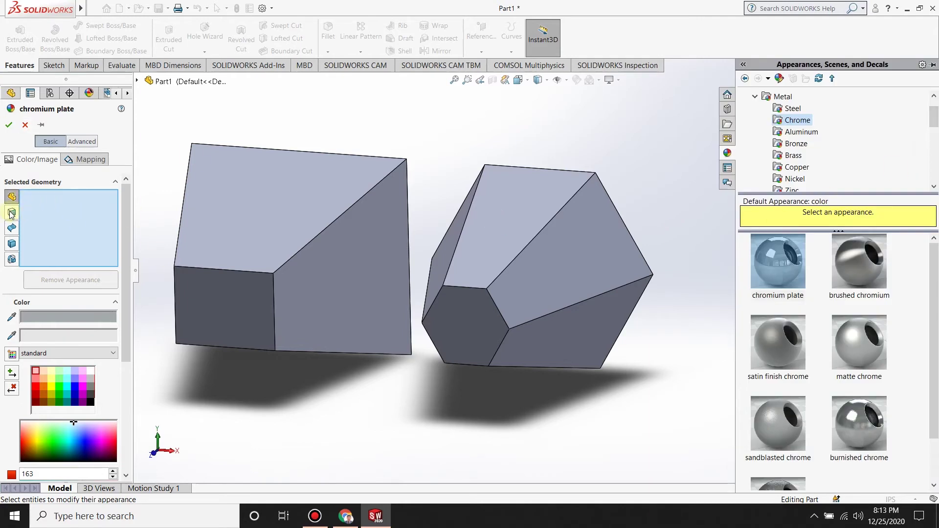
{"action": "left_click", "coordinate": [12, 245]}
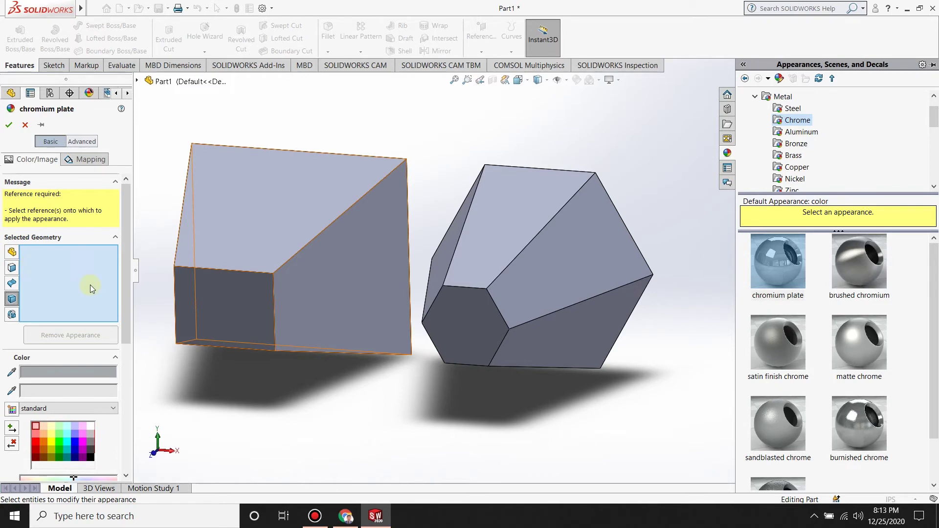
{"action": "left_click", "coordinate": [503, 262]}
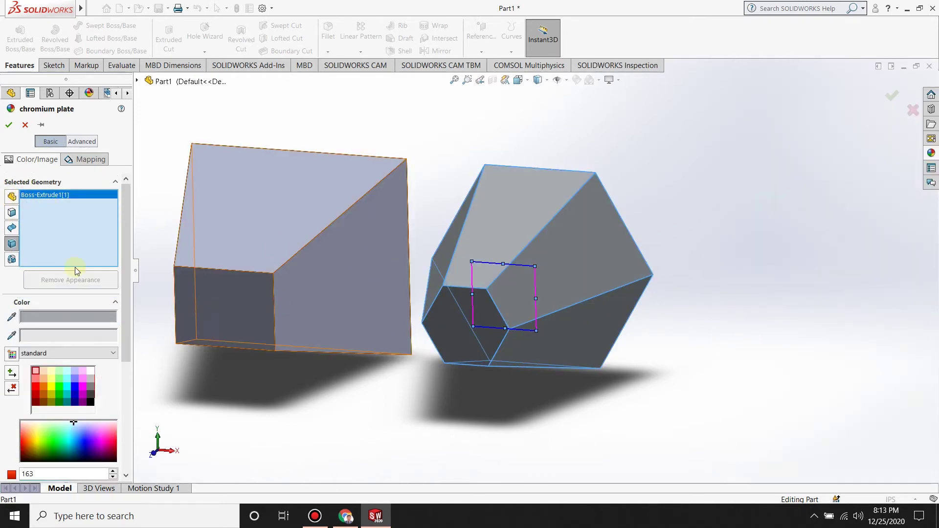
- Add the rectangular solid's top face as a target and set the colour to red
{"action": "left_click", "coordinate": [931, 153]}
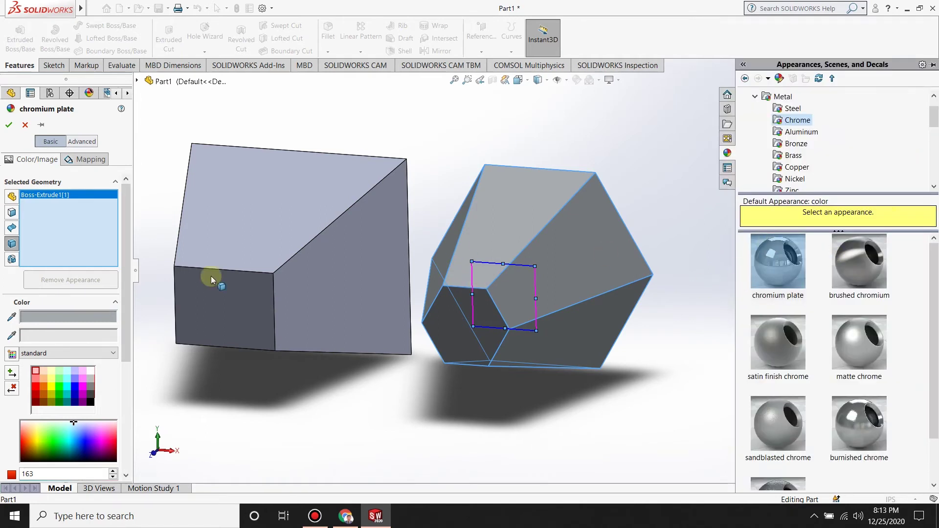
{"action": "left_click_drag", "start_coordinate": [767, 279], "coordinate": [481, 277]}
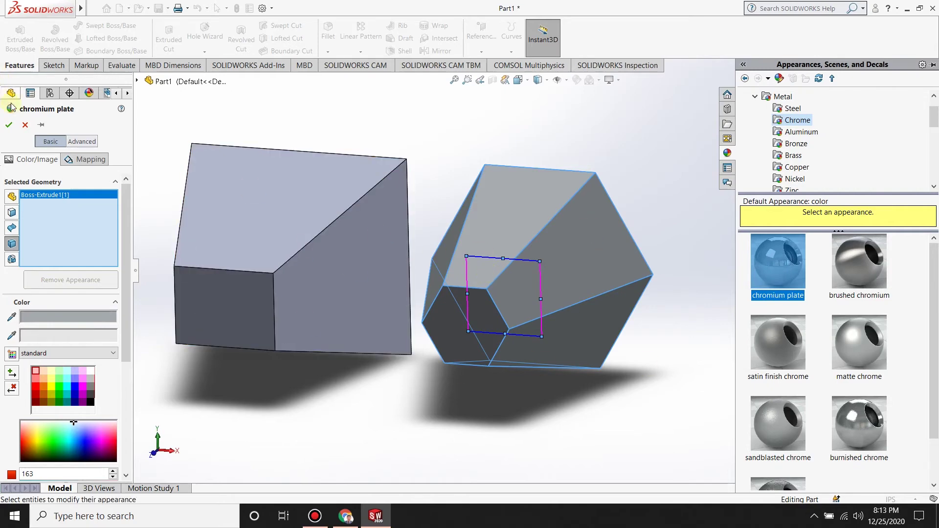
{"action": "left_click", "coordinate": [12, 196]}
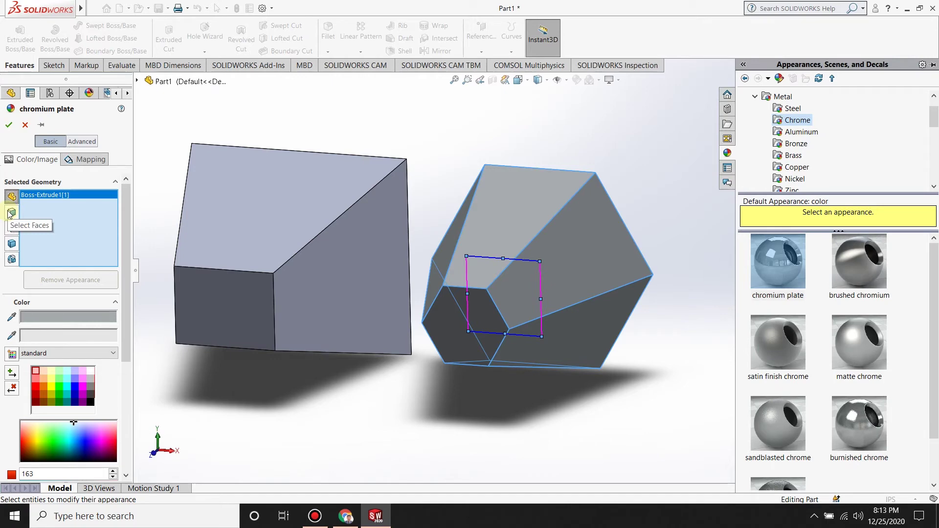
{"action": "left_click", "coordinate": [11, 213]}
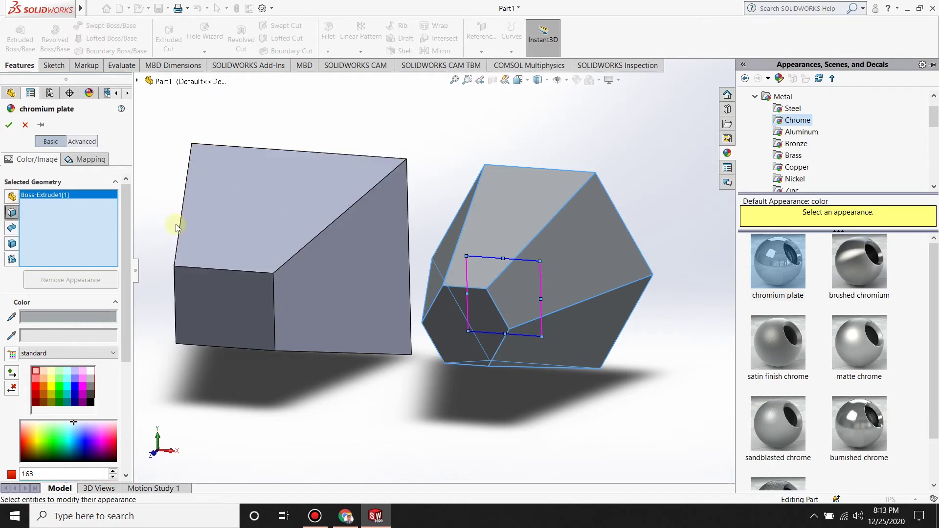
{"action": "left_click", "coordinate": [13, 214]}
{"action": "left_click", "coordinate": [279, 202]}
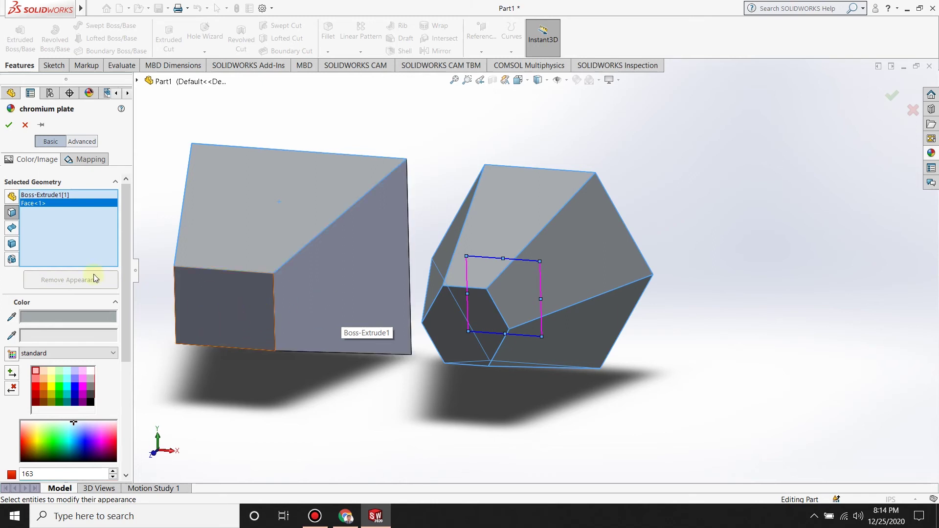
{"action": "left_click", "coordinate": [42, 196]}
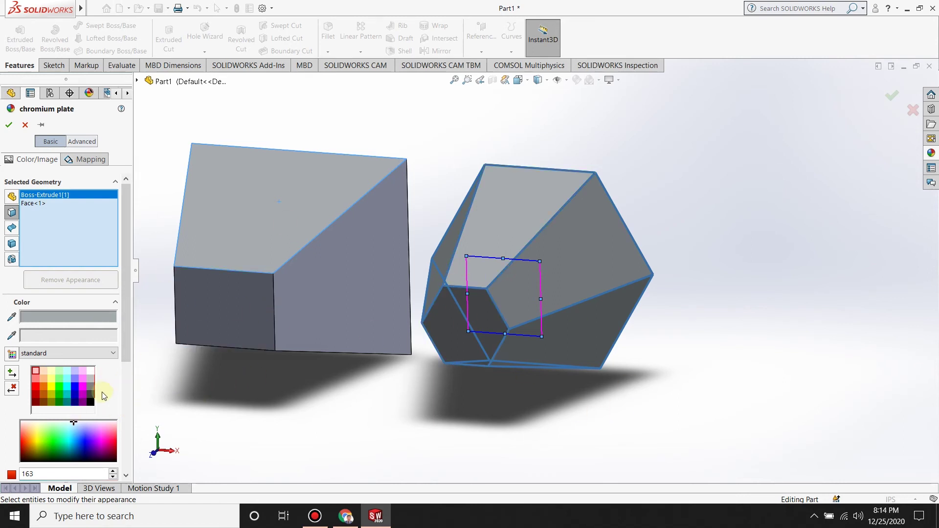
{"action": "left_click", "coordinate": [35, 388]}
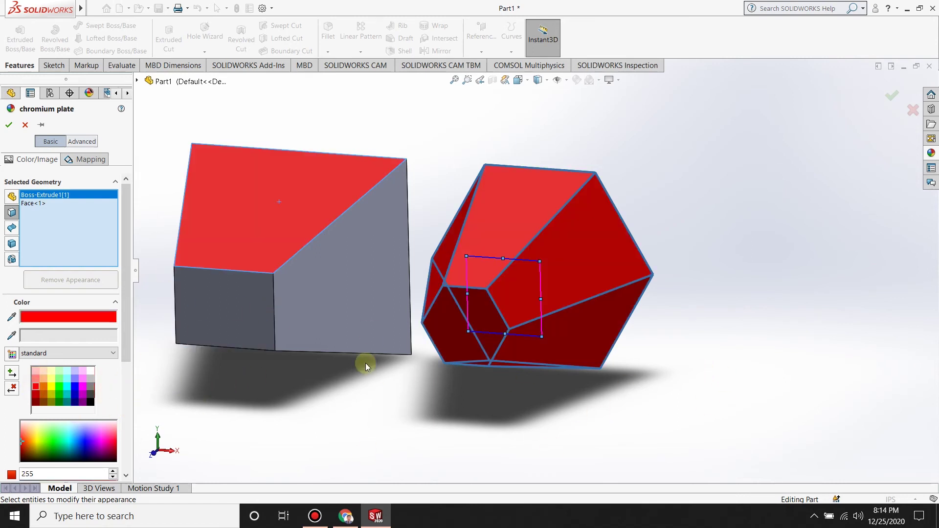
- Make the colour orange by lowering green to 86, then apply the appearance
{"action": "left_click", "coordinate": [51, 386]}
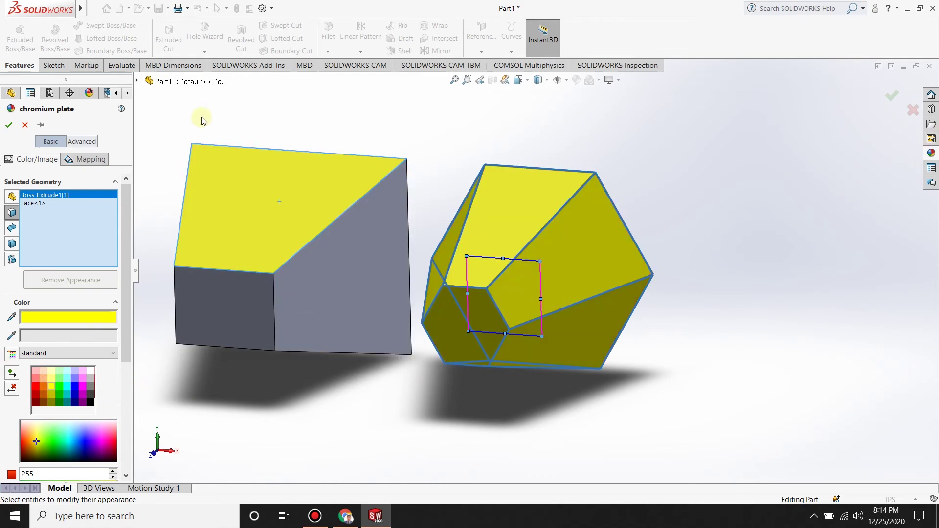
{"action": "left_click", "coordinate": [89, 159]}
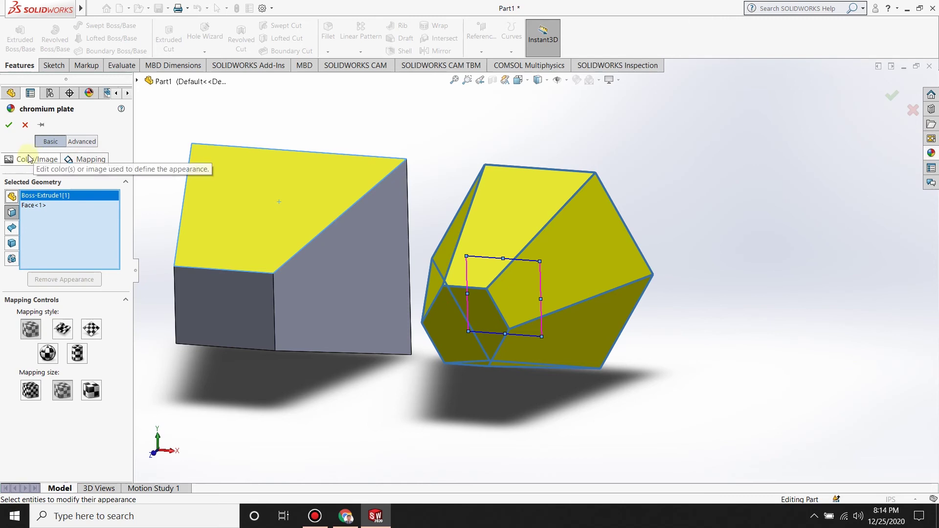
{"action": "left_click", "coordinate": [28, 165]}
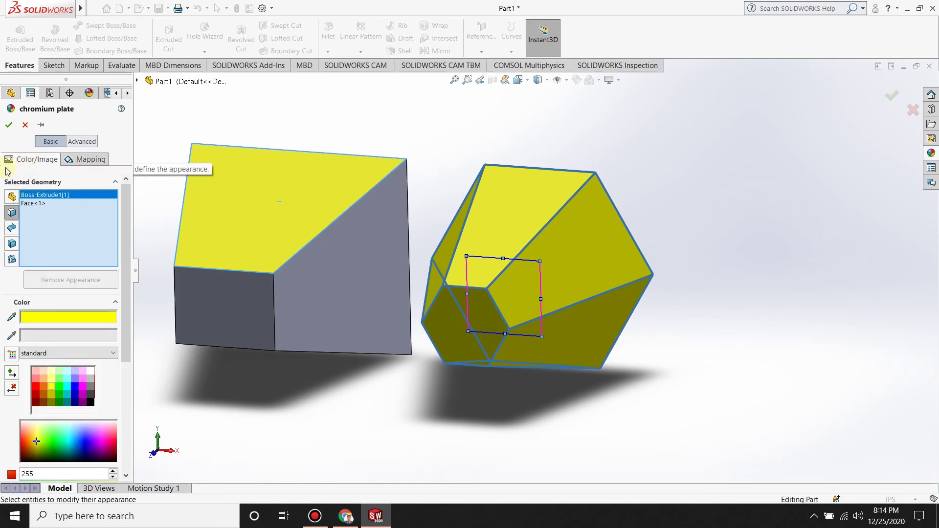
{"action": "scroll", "coordinate": [29, 443], "scroll_direction": "down", "scroll_amount": 3}
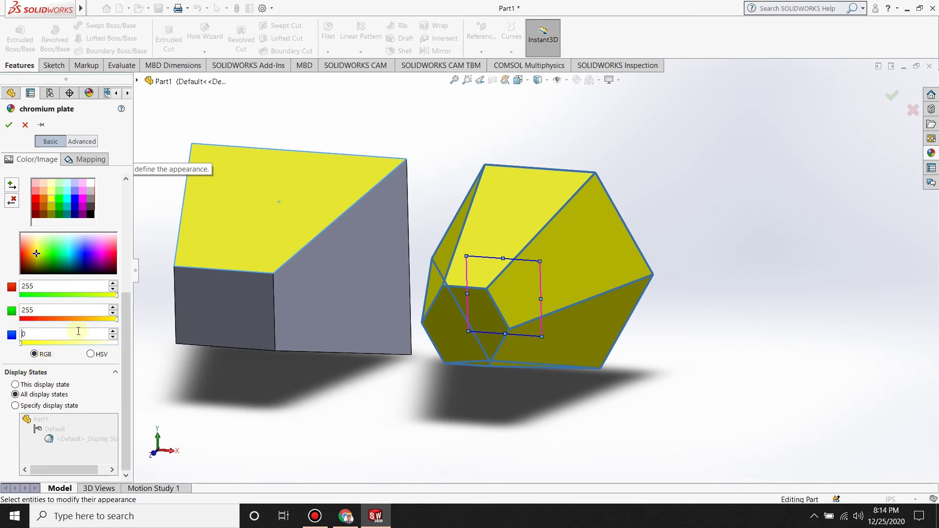
{"action": "left_click_drag", "start_coordinate": [116, 319], "coordinate": [53, 319]}
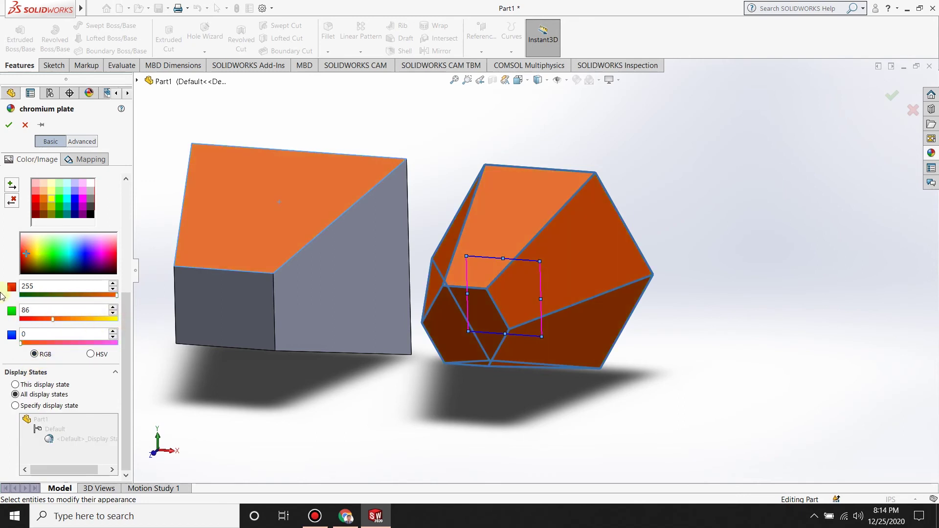
{"action": "left_click", "coordinate": [91, 354]}
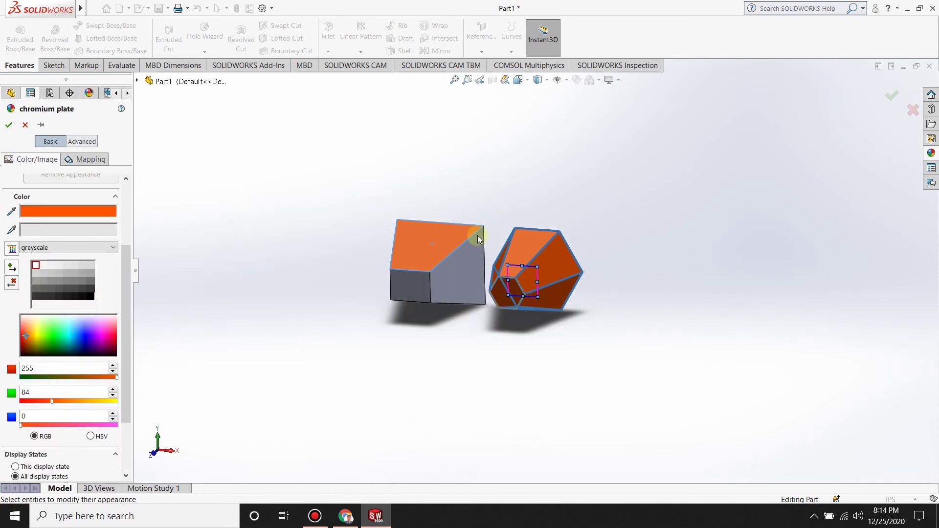
{"action": "scroll", "coordinate": [554, 289], "scroll_direction": "down", "scroll_amount": 4}
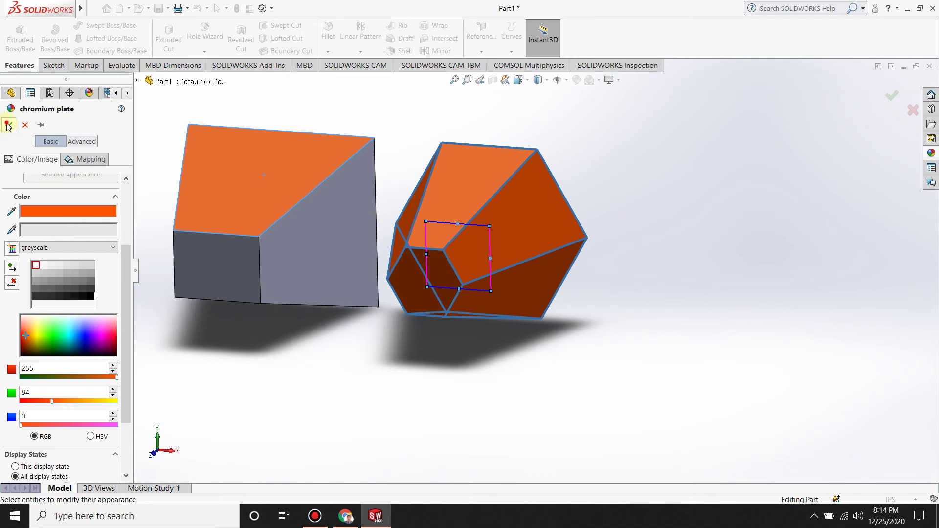
{"action": "left_click", "coordinate": [8, 125]}
{"action": "left_click", "coordinate": [931, 153]}
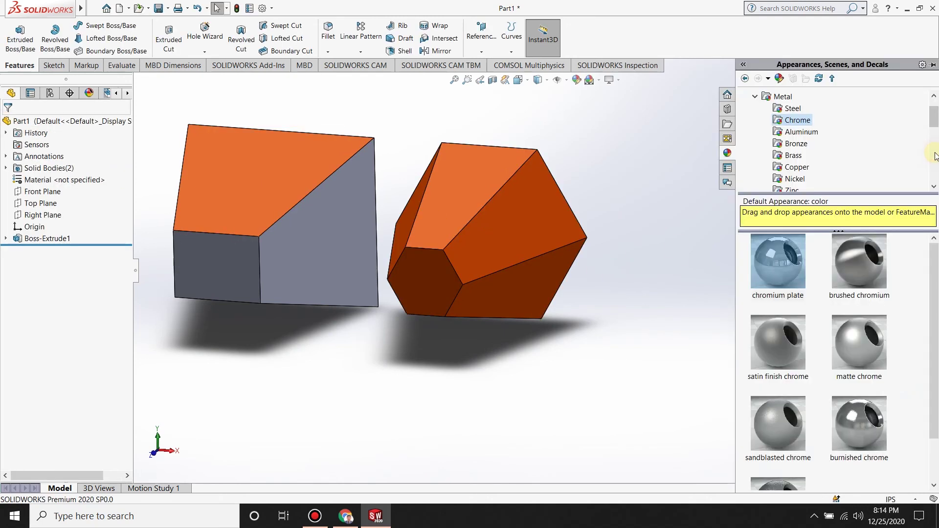
- Drag polished bronze from the library onto the rectangular solid
{"action": "double_click", "coordinate": [783, 96]}
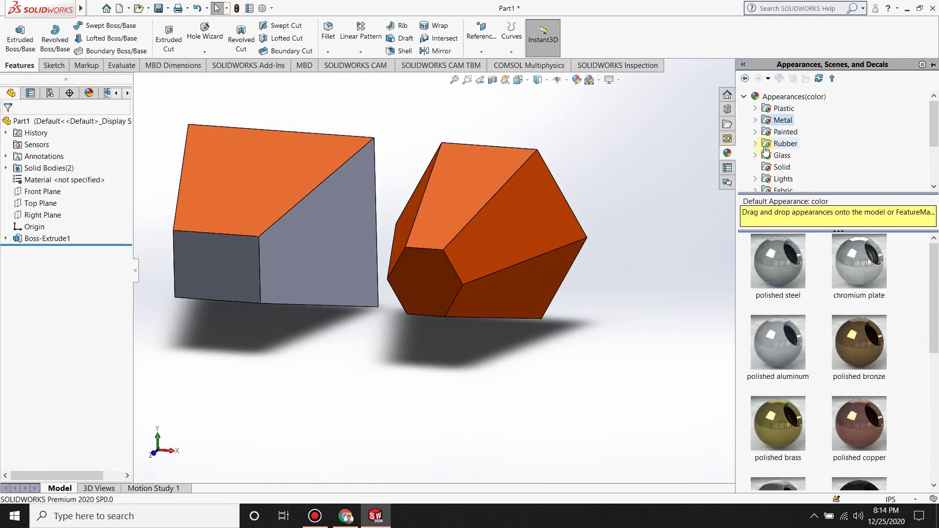
{"action": "left_click_drag", "start_coordinate": [859, 343], "coordinate": [298, 257]}
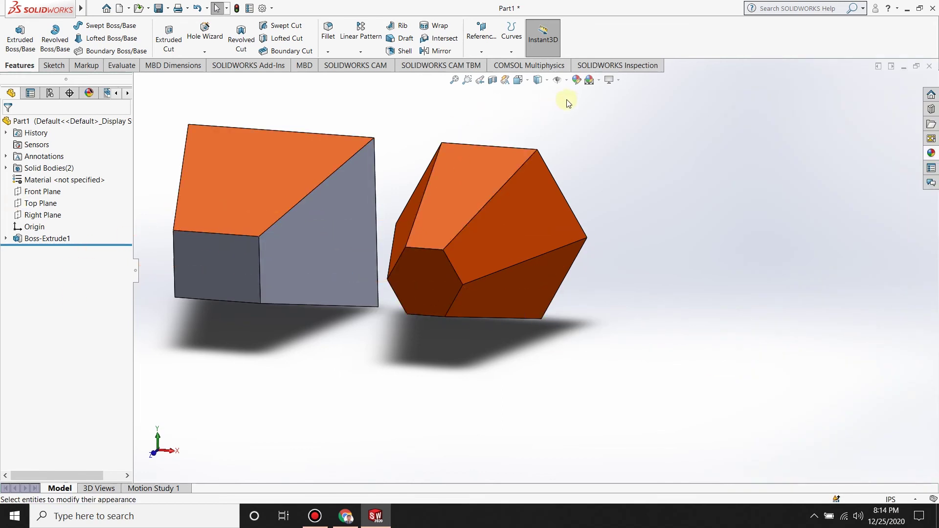
{"action": "left_click", "coordinate": [576, 84]}
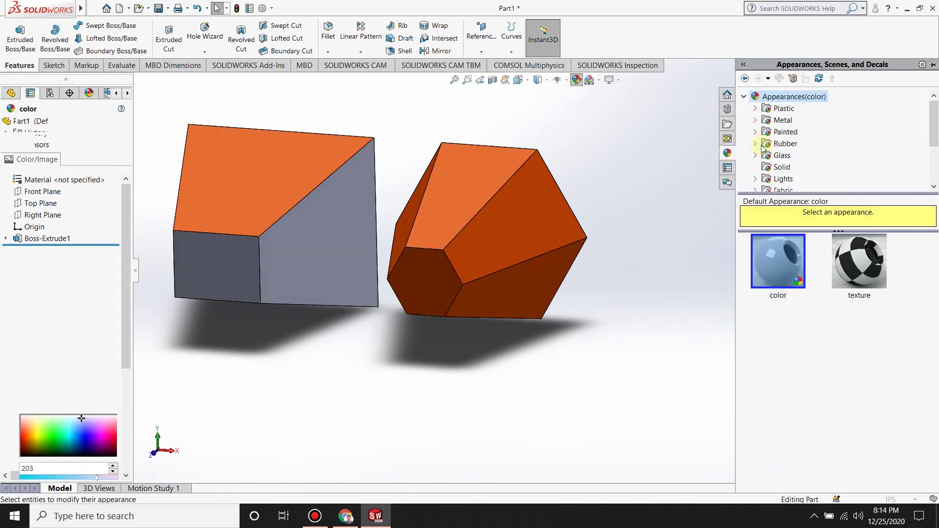
- Apply the Rooftop basic scene to the model and reopen the Scenes library
{"action": "left_click", "coordinate": [745, 108]}
{"action": "left_click", "coordinate": [780, 121]}
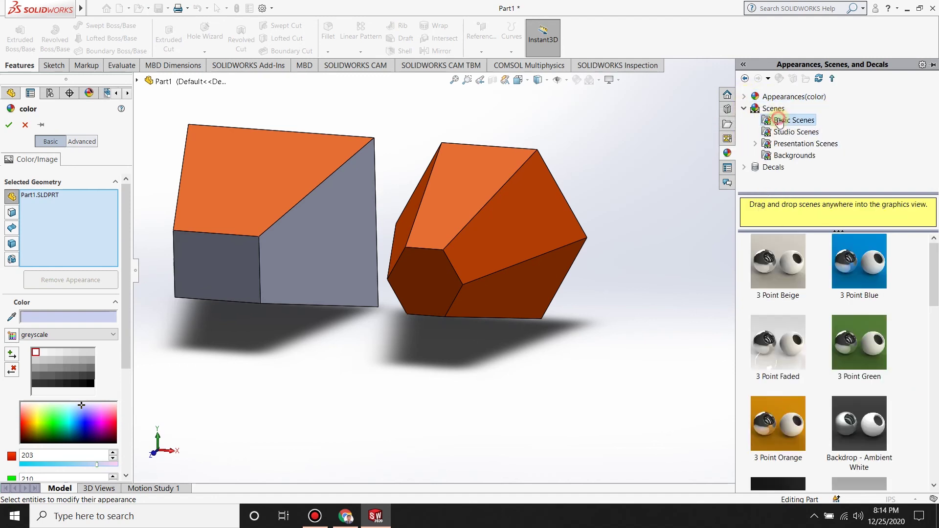
{"action": "scroll", "coordinate": [795, 308], "scroll_direction": "down", "scroll_amount": 5}
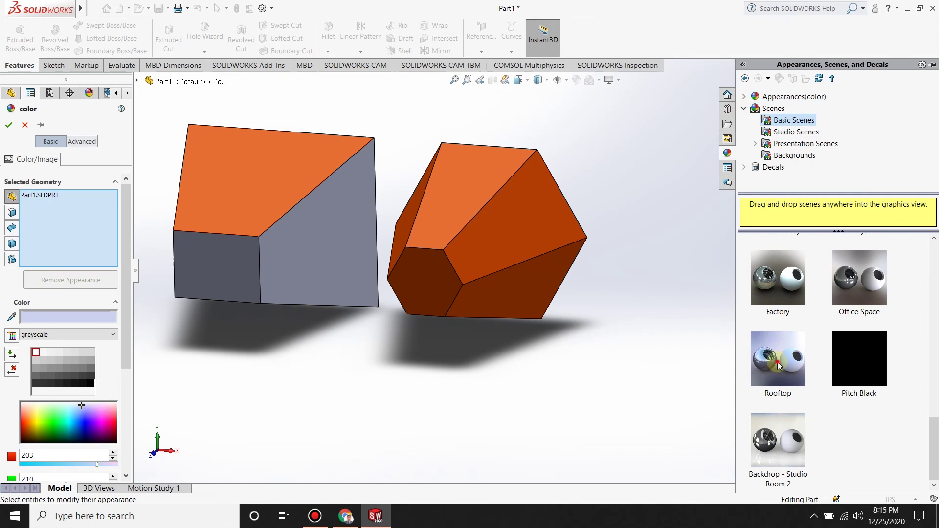
{"action": "left_click_drag", "start_coordinate": [778, 362], "coordinate": [433, 240]}
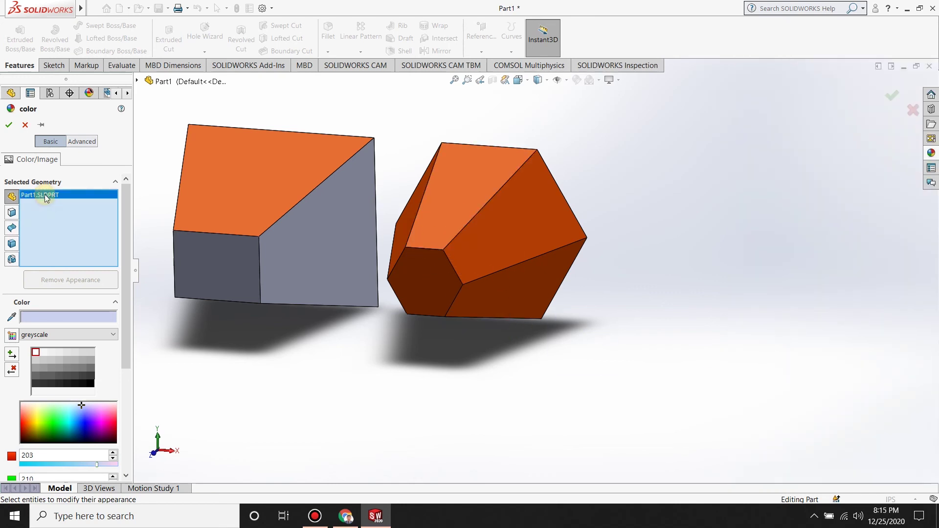
{"action": "left_click", "coordinate": [893, 95]}
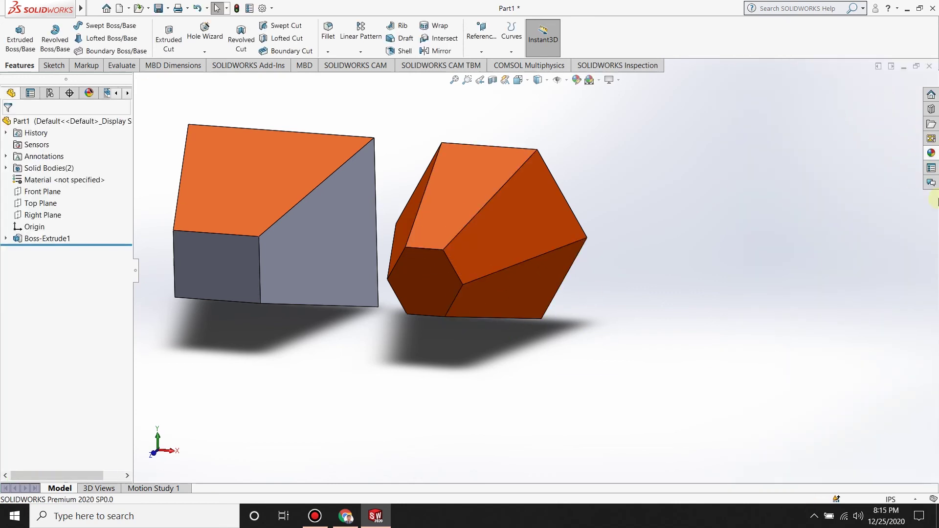
{"action": "left_click", "coordinate": [931, 153]}
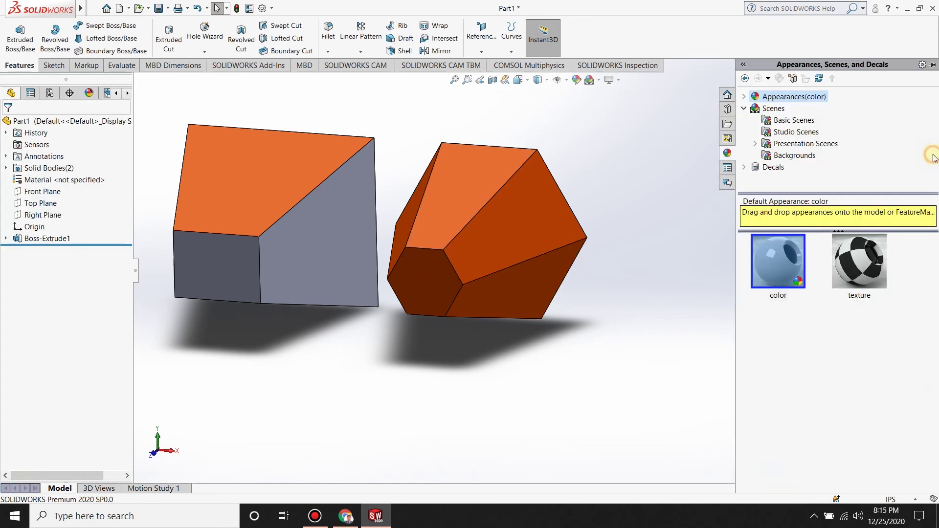
{"action": "left_click", "coordinate": [753, 109]}
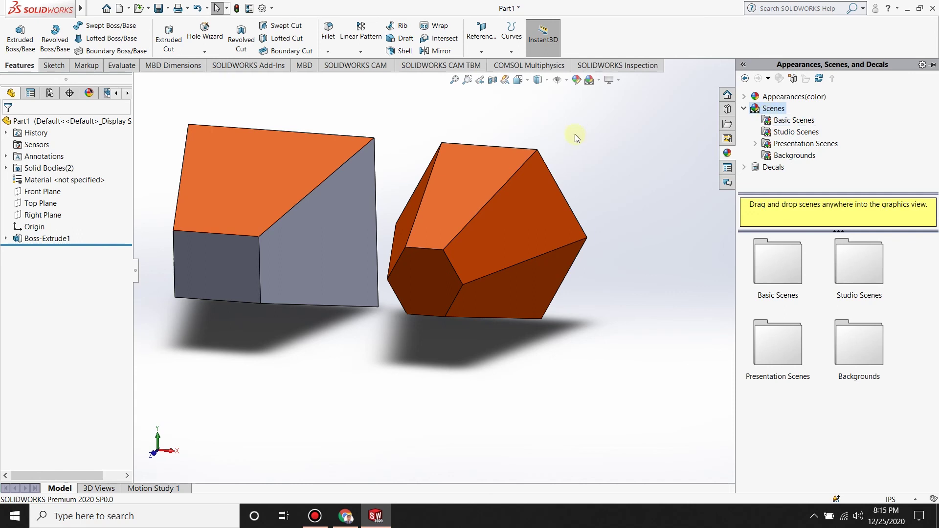
{"action": "left_click_drag", "start_coordinate": [769, 119], "coordinate": [269, 163]}
{"action": "left_click", "coordinate": [744, 108]}
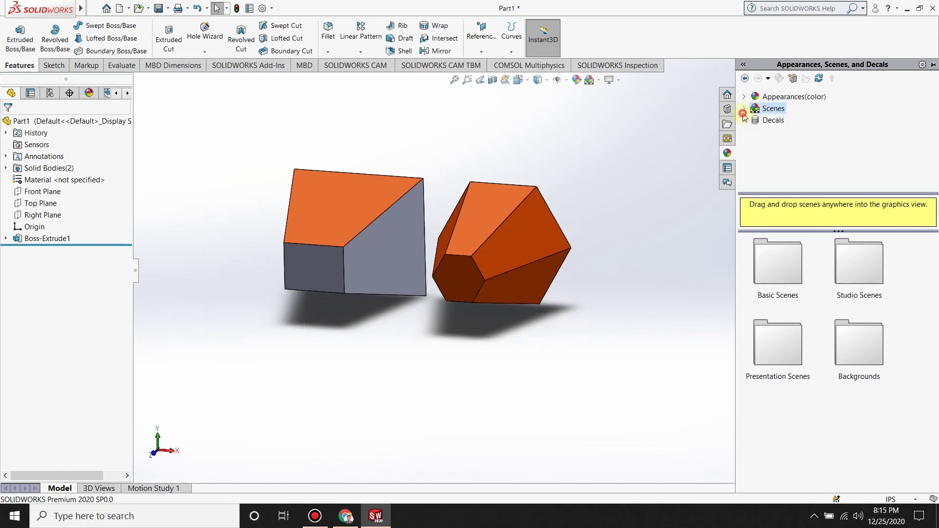